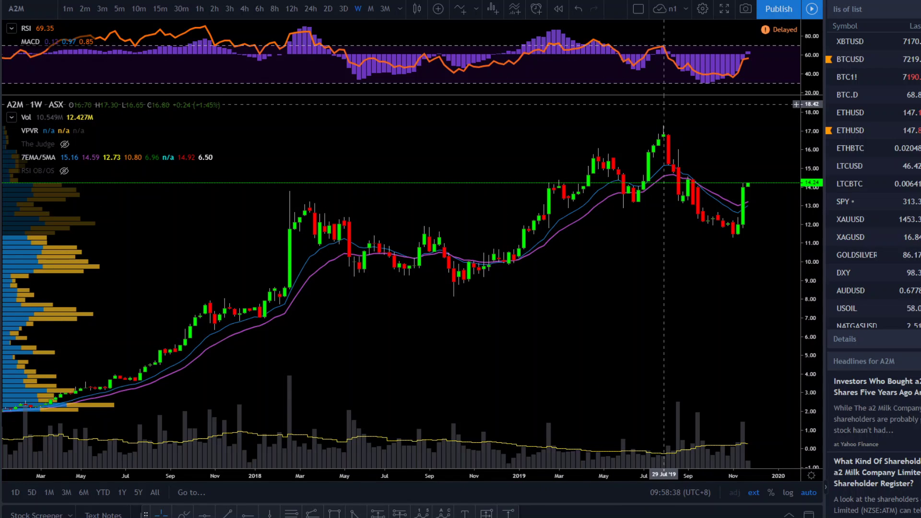
Step: Pan the A2M weekly chart to show March 2017 through November 2019
drag(664, 191, 519, 288)
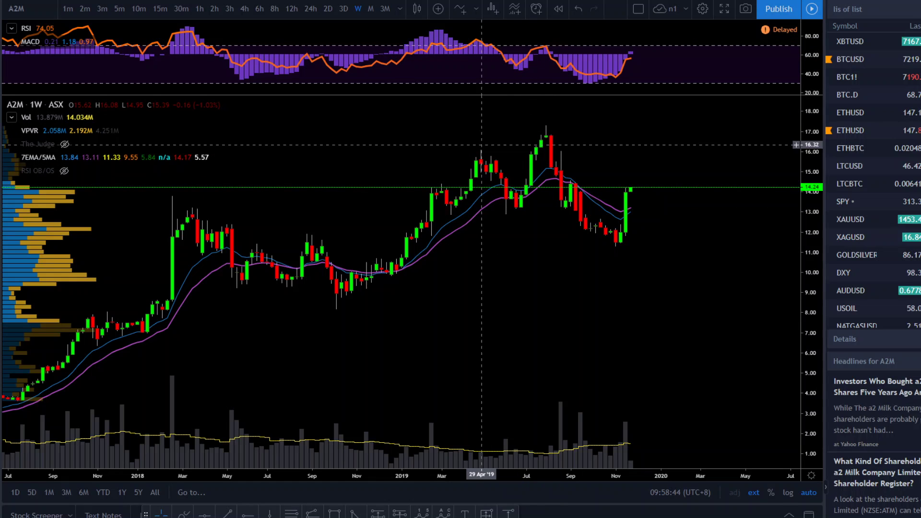
drag(222, 154, 494, 149)
drag(317, 144, 631, 117)
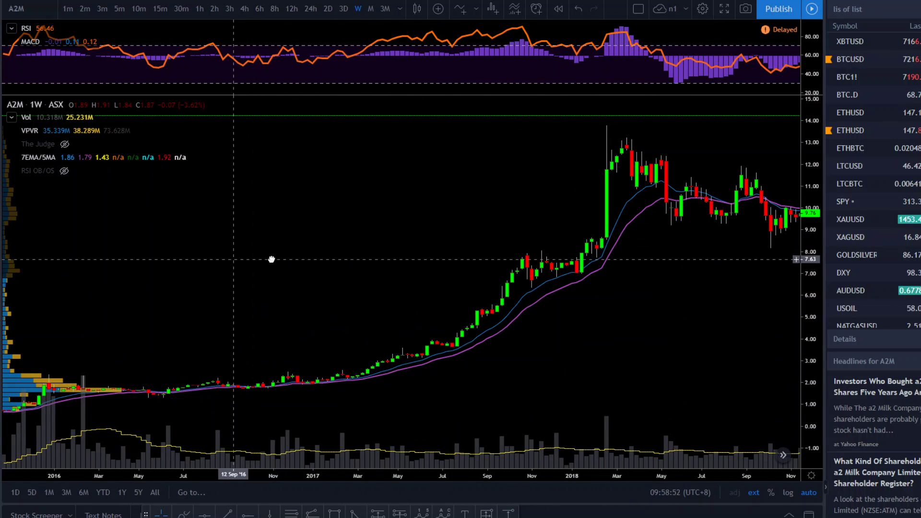
drag(271, 259, 296, 259)
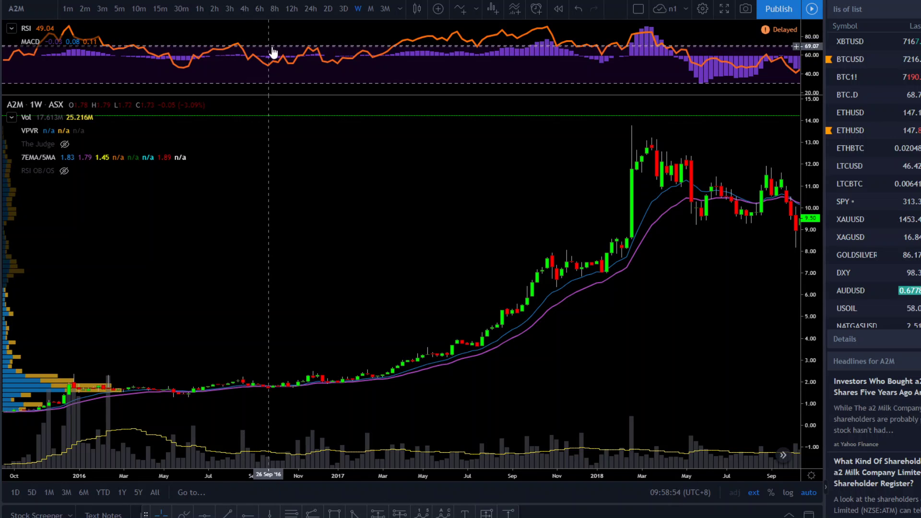
mouse_move(348, 52)
mouse_down()
mouse_move(384, 52)
mouse_move(353, 53)
mouse_up()
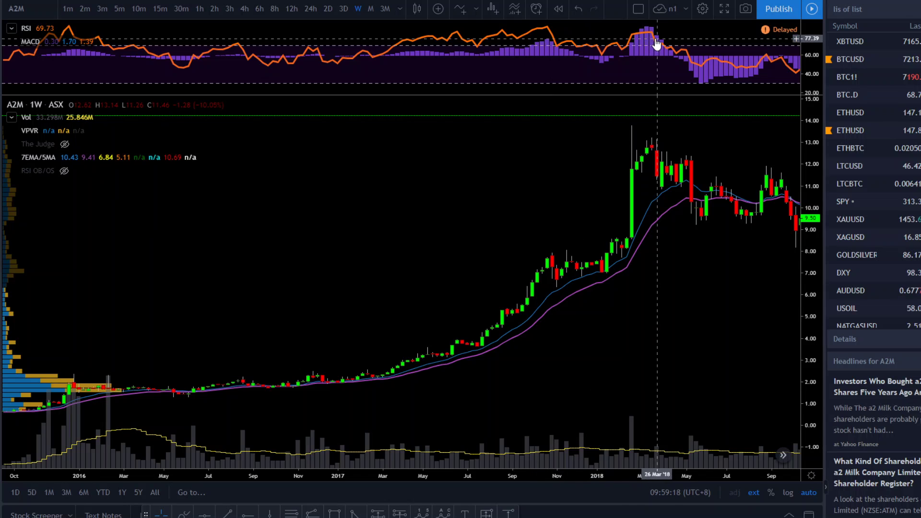
drag(618, 315, 338, 305)
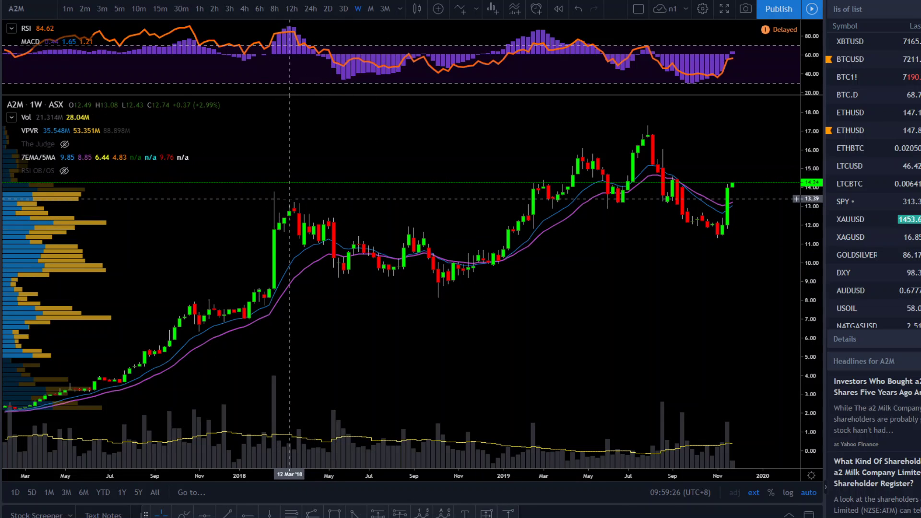
Step: Briefly measure the move from the Feb 2018 peak, zoom the time axis, and pick Trend Line
shift+click(270, 191)
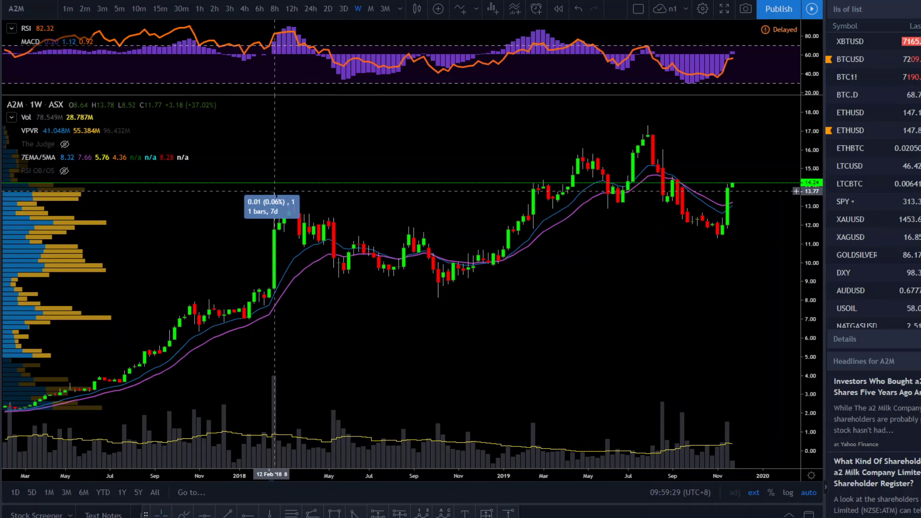
click(538, 185)
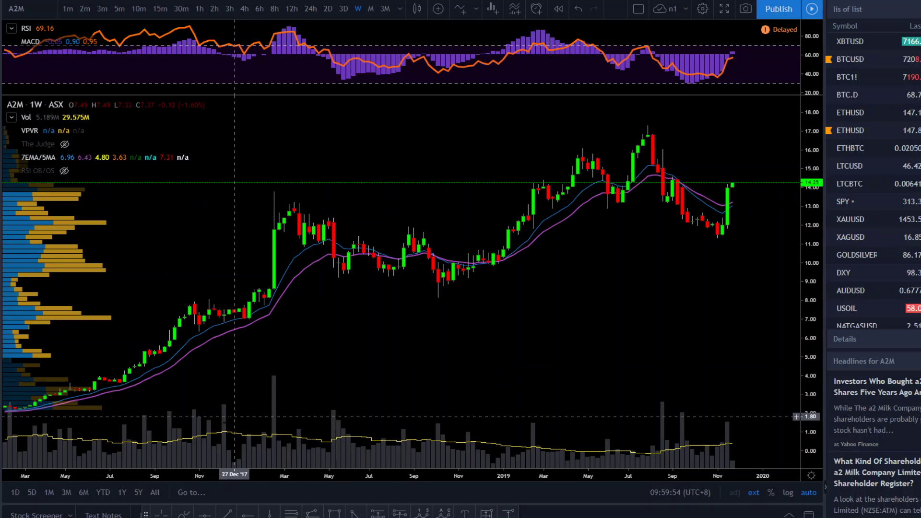
scroll(195, 436, down, 2)
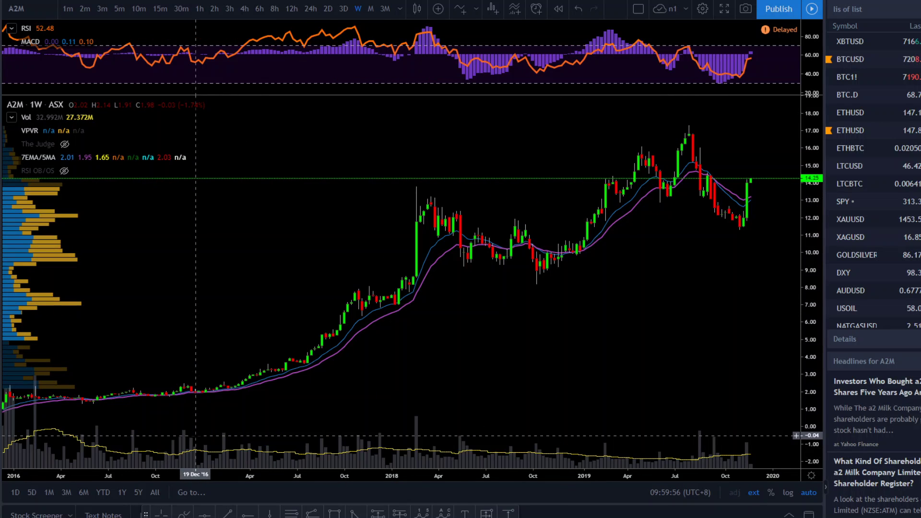
scroll(228, 440, up, 3)
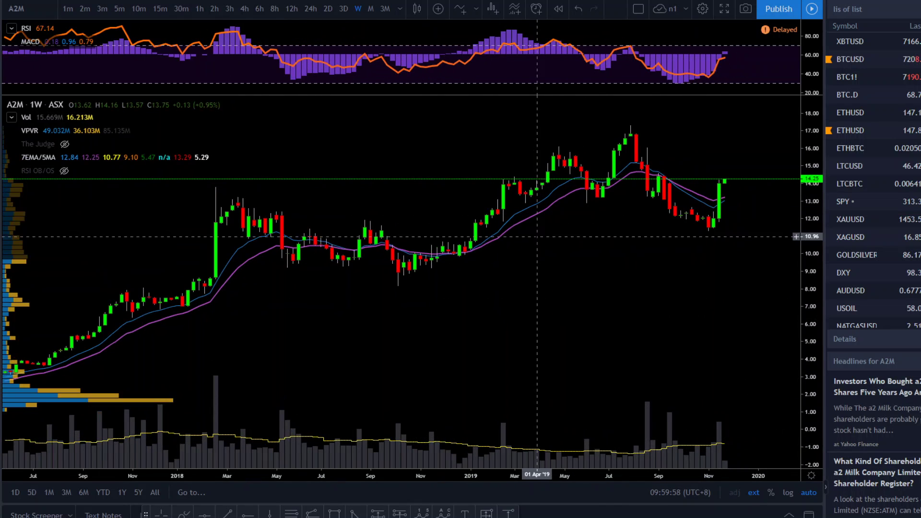
scroll(377, 212, down, 2)
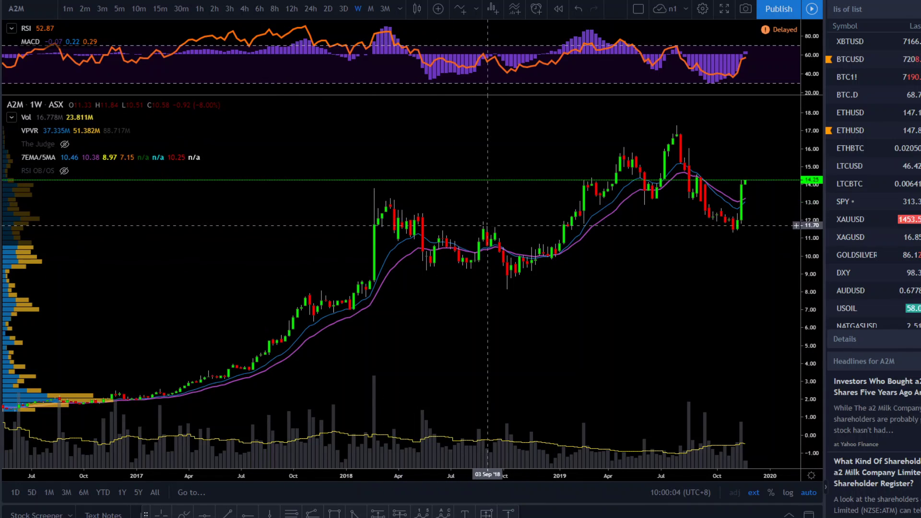
click(226, 514)
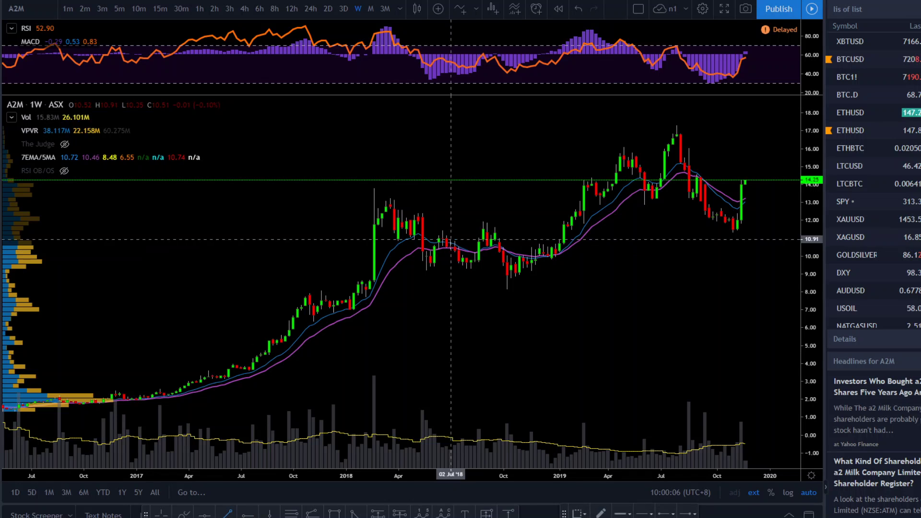
scroll(405, 237, up, 2)
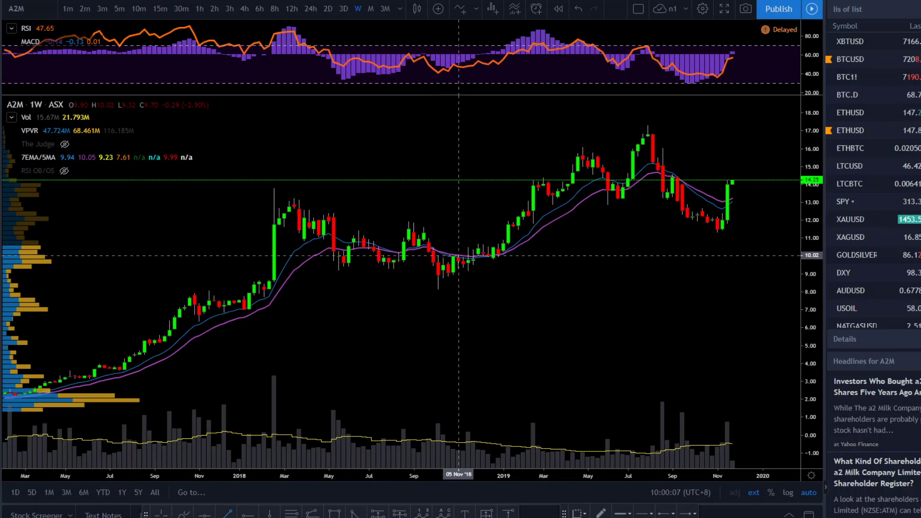
Step: Draw wedge lines from the March 2018 high to mid-2019 and along the 2018 lows
click(294, 208)
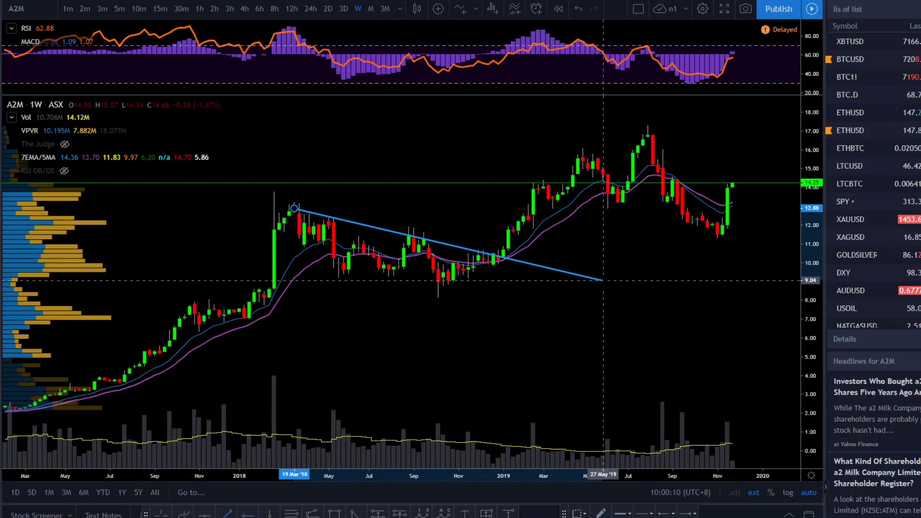
click(597, 278)
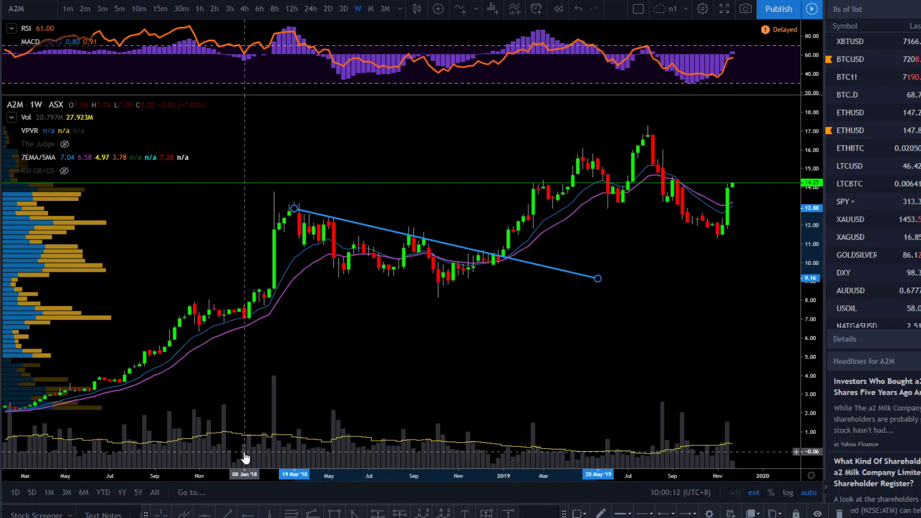
click(343, 270)
click(567, 295)
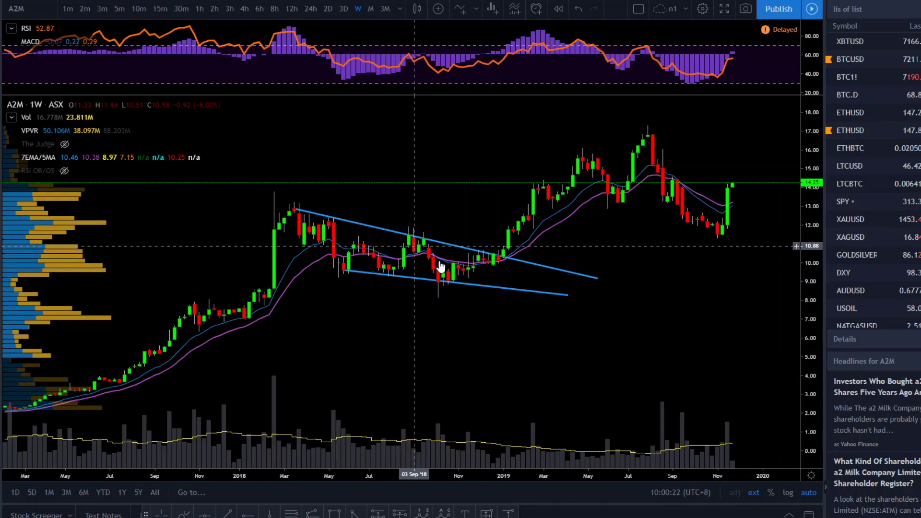
click(416, 239)
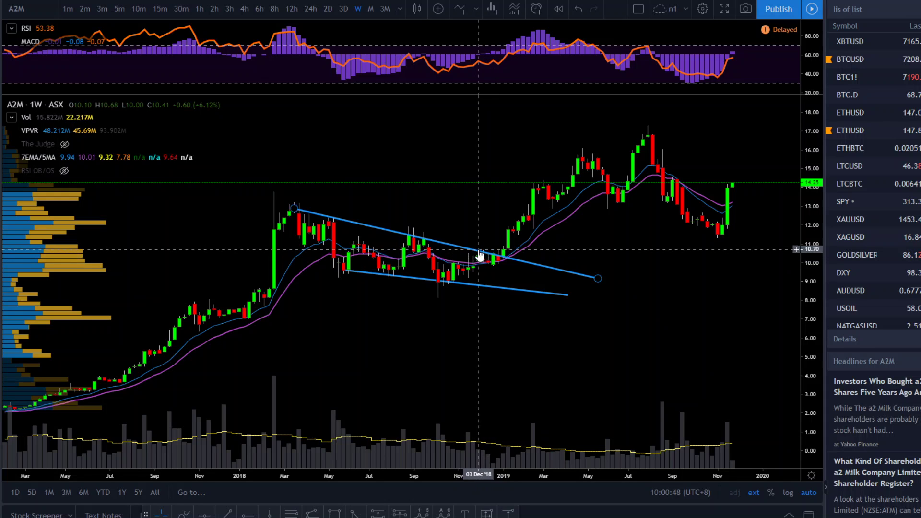
Step: Center the wedge and finish a short trend line at the wedge breakout
scroll(472, 270, up, 3)
drag(316, 274, 569, 372)
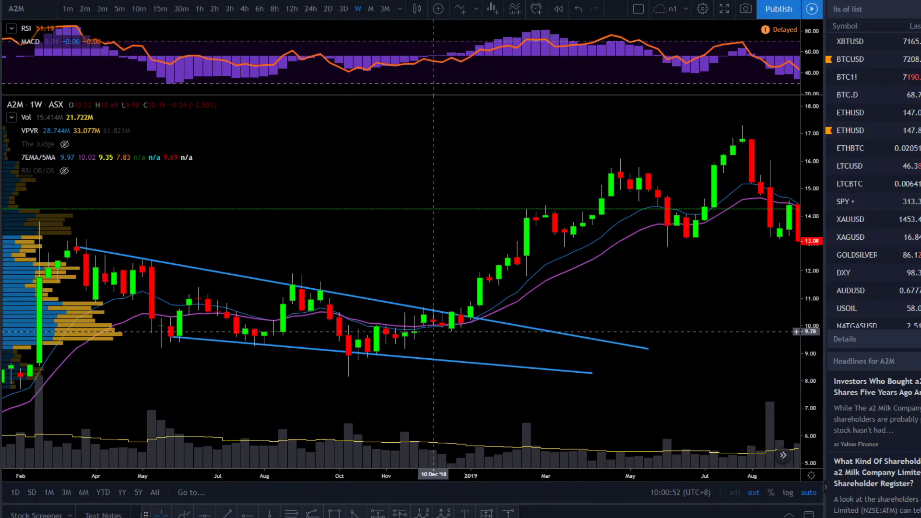
scroll(330, 326, down, 5)
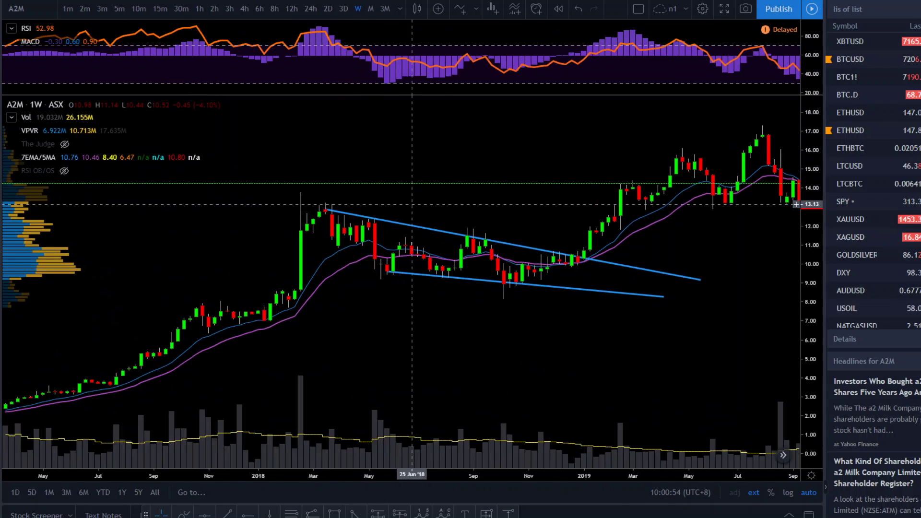
drag(562, 330, 376, 355)
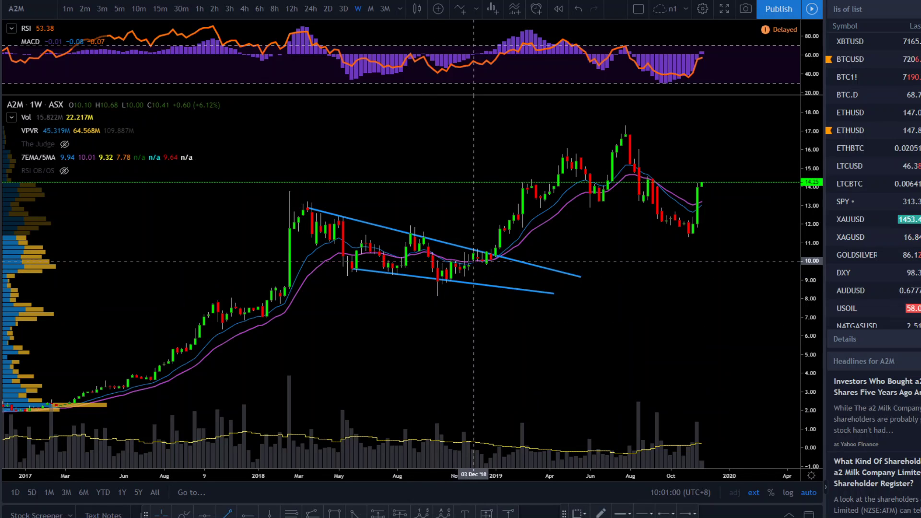
click(505, 261)
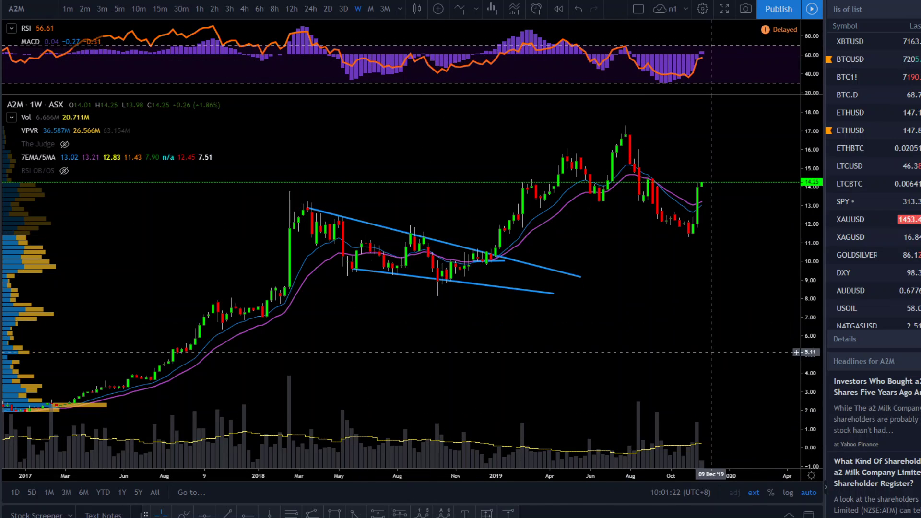
Step: Zoom out and pan back to show the 2015–2017 price history
scroll(455, 269, down, 5)
drag(292, 284, 514, 224)
scroll(504, 240, up, 4)
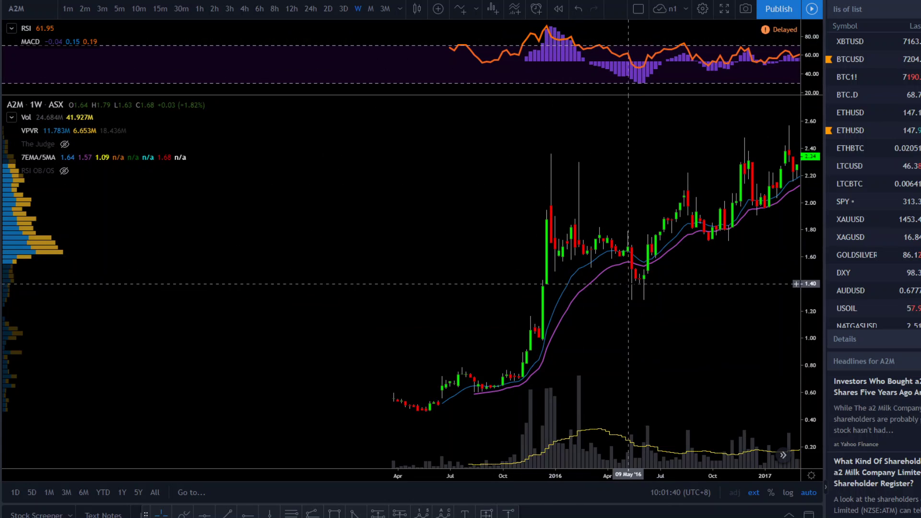
Step: Measure the roughly 45% drop from the Dec 2015 peak to May 2016
shift+click(551, 154)
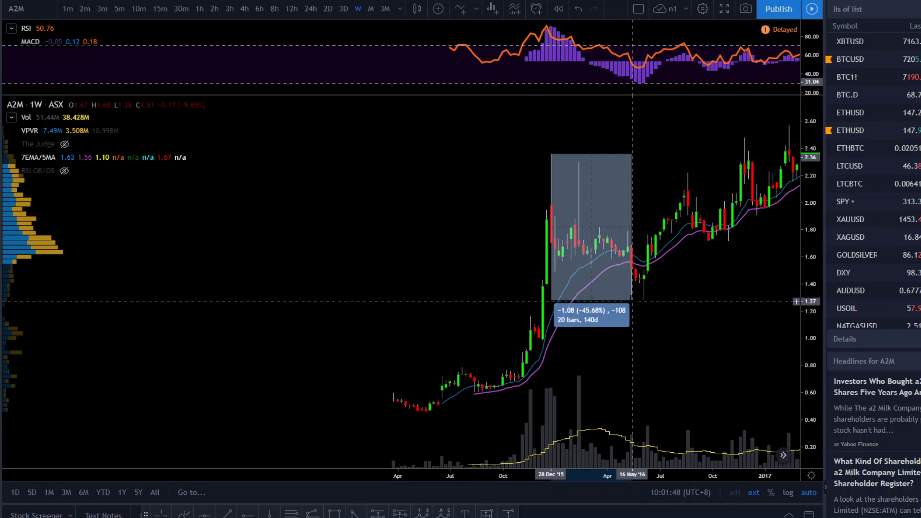
click(632, 301)
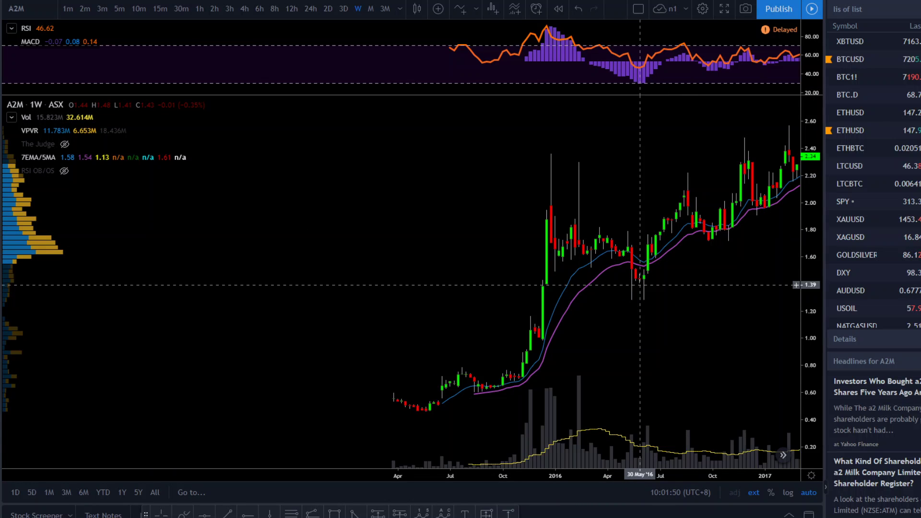
drag(753, 310, 662, 314)
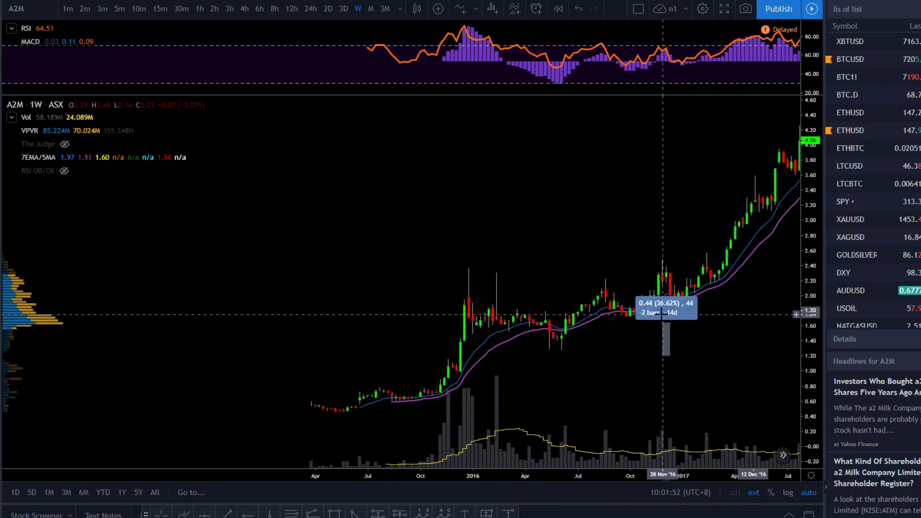
click(662, 313)
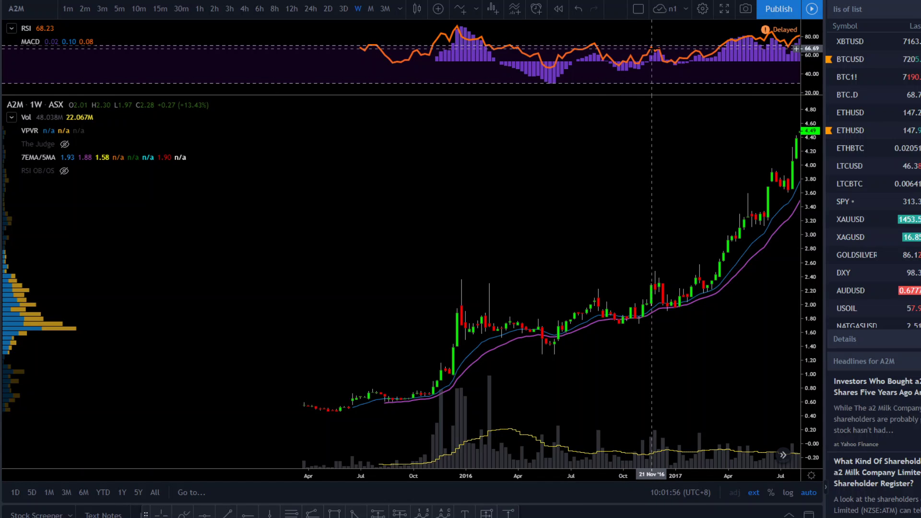
Step: Pan forward through 2017 to bring the 2018–2019 falling wedge back into view
drag(700, 383, 467, 378)
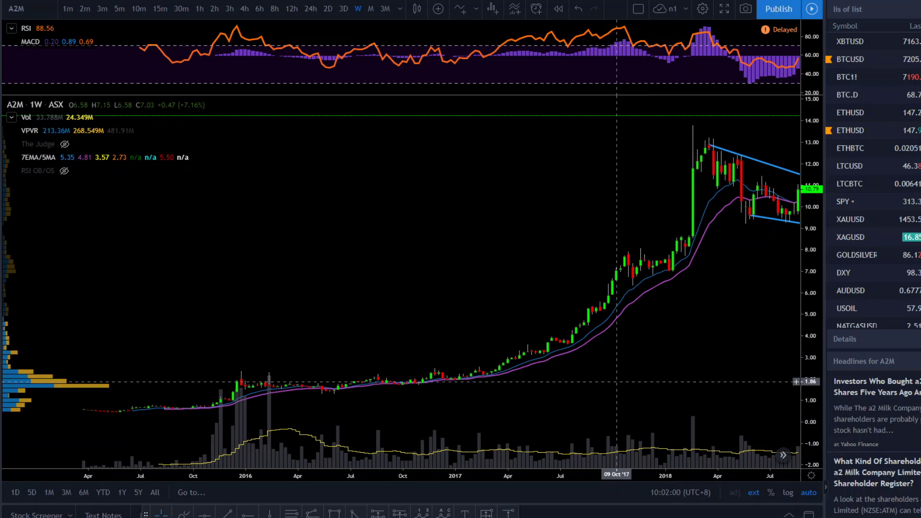
drag(657, 331, 491, 362)
drag(632, 361, 605, 362)
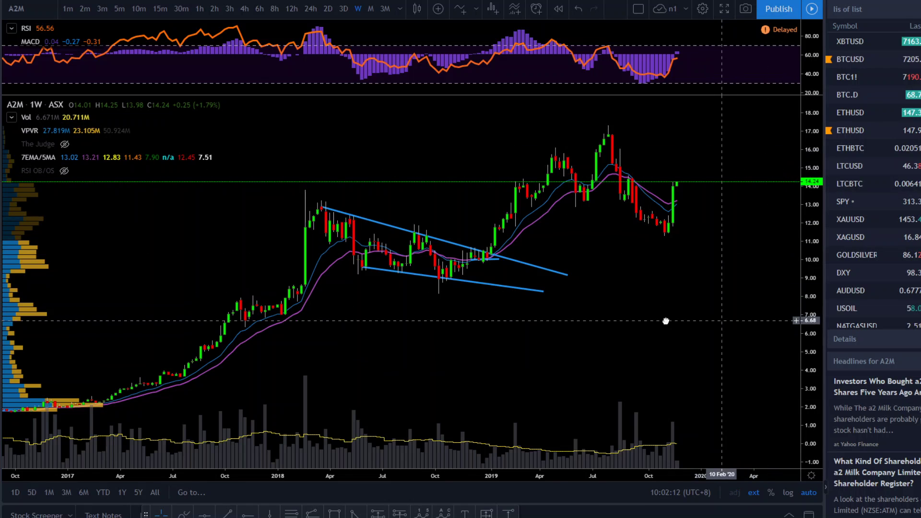
Step: Draw the falling triangle line from the July 2019 peak to around October 2020
drag(665, 321, 559, 321)
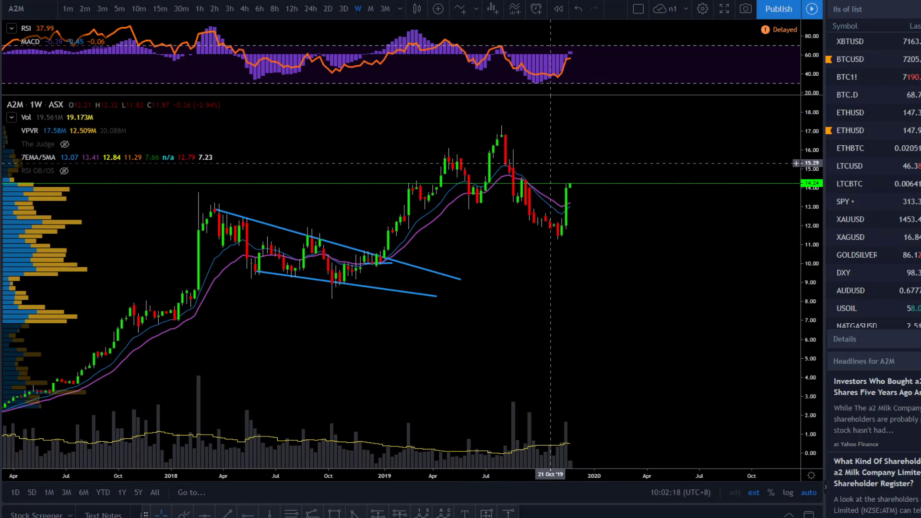
click(228, 513)
click(501, 135)
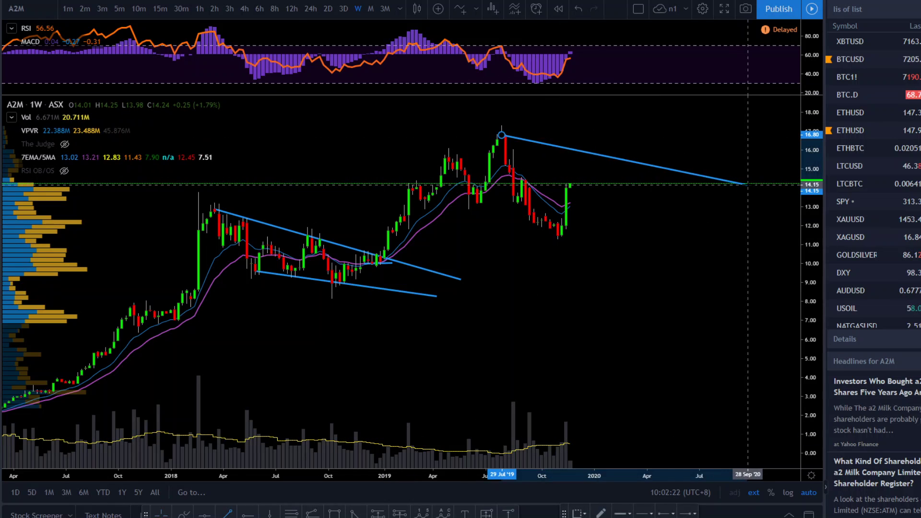
click(756, 184)
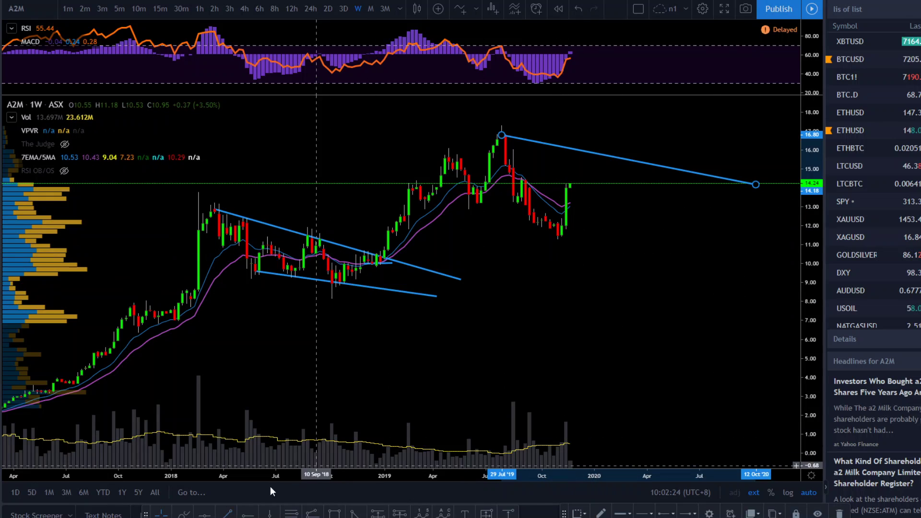
Step: Draw the rising triangle line from the October 2019 low toward the apex
click(243, 513)
click(554, 226)
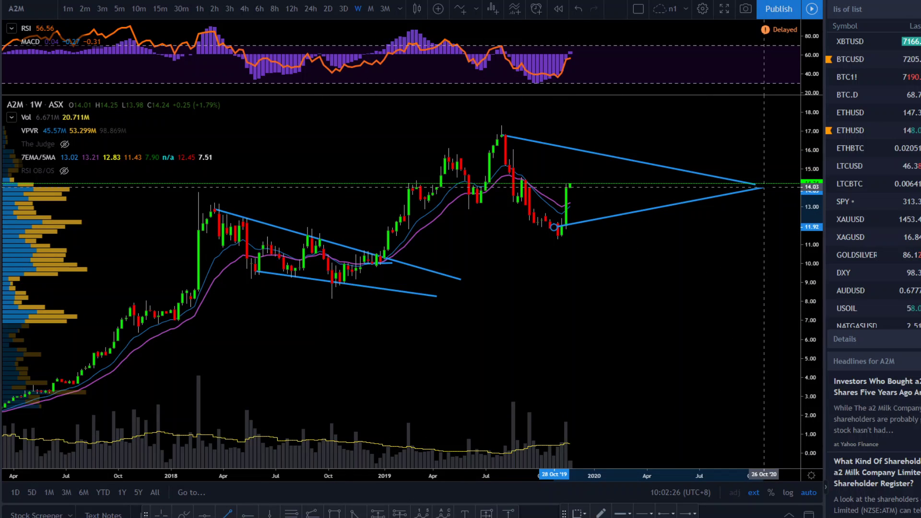
click(782, 207)
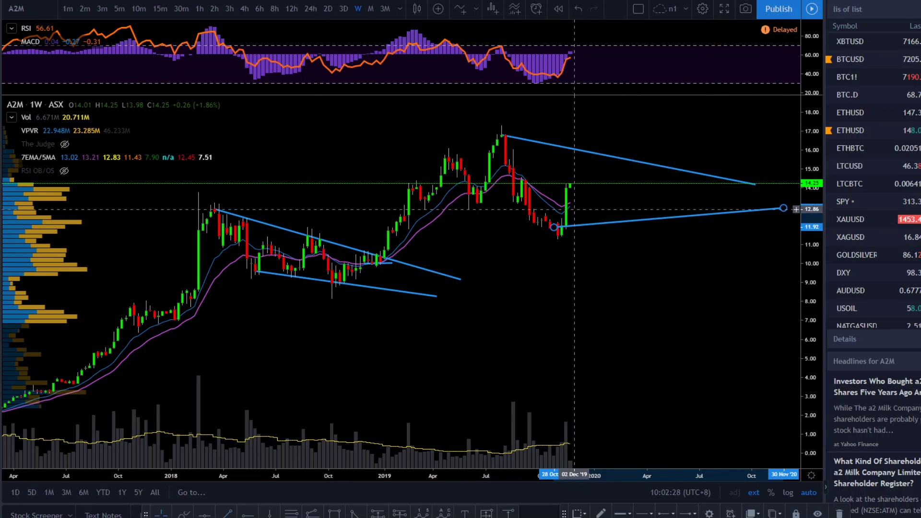
click(184, 513)
Step: Brush a wavy projected path from the latest candle through the triangle, breaking upward
mouse_move(571, 187)
mouse_down()
mouse_move(618, 204)
mouse_move(748, 196)
mouse_move(795, 127)
mouse_up()
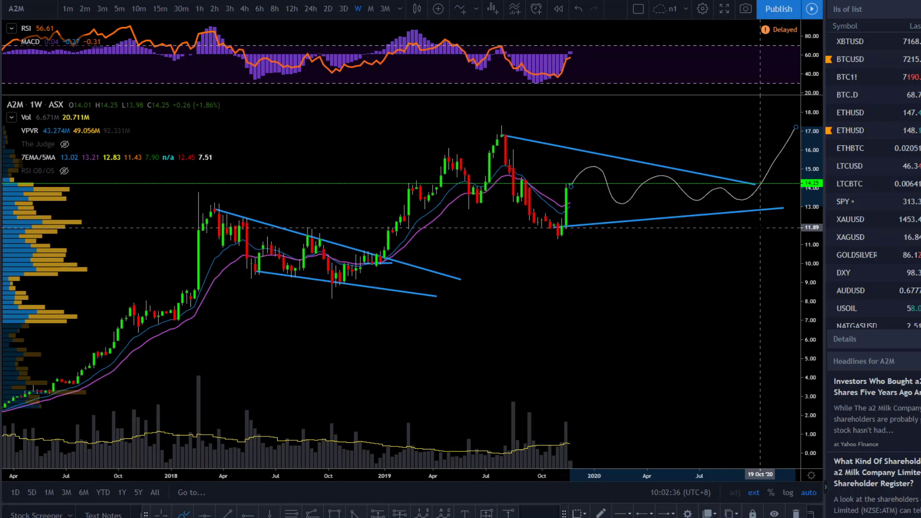
right_click(675, 278)
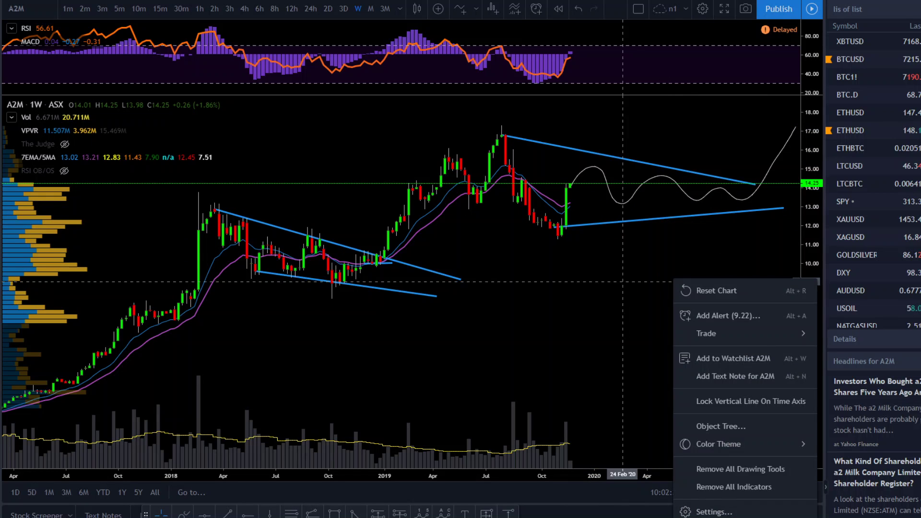
key(Escape)
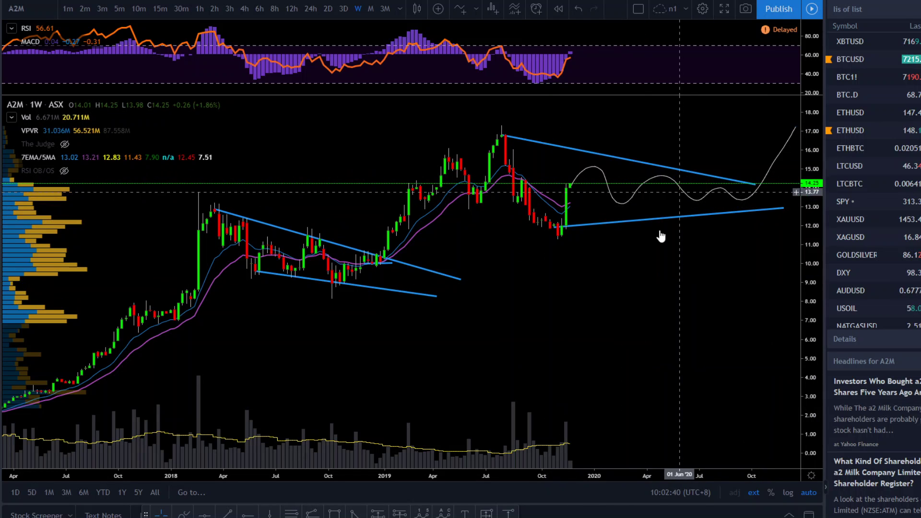
scroll(622, 283, down, 1)
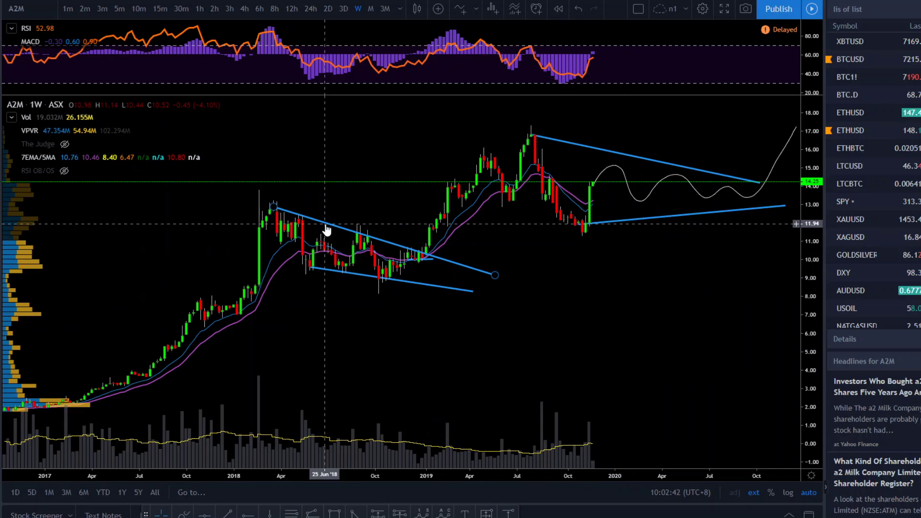